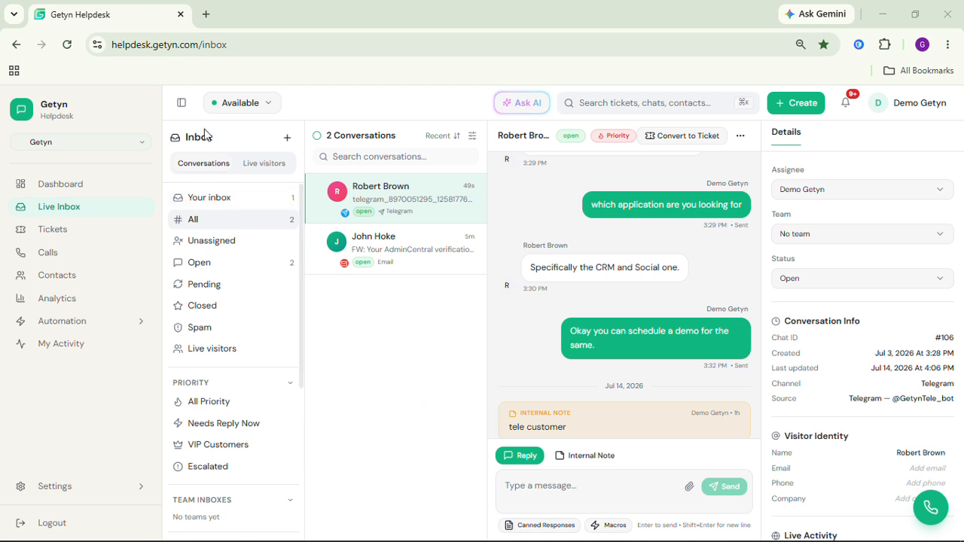
Collapse the navigation sidebar and browse the Your inbox and All lists, opening each conversation.
left_click(181, 103)
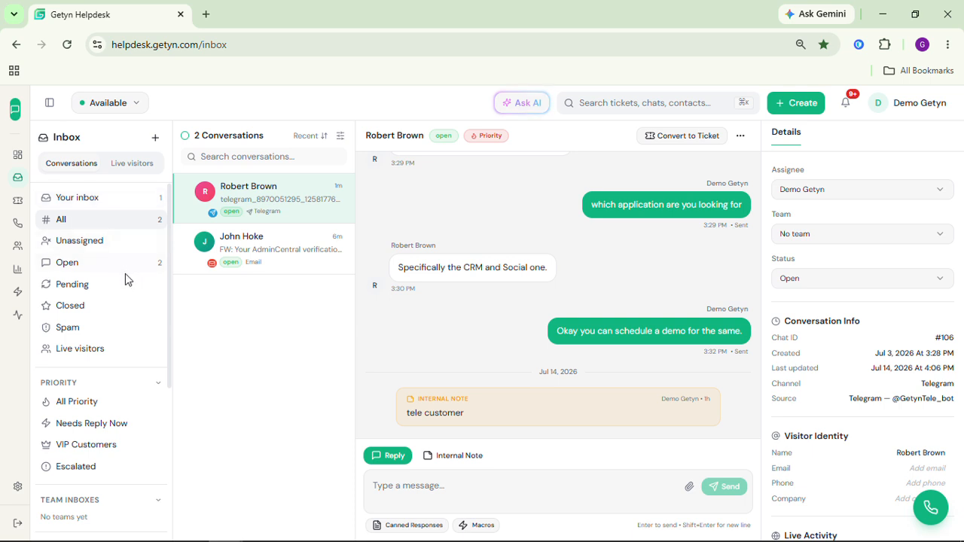
left_click(106, 203)
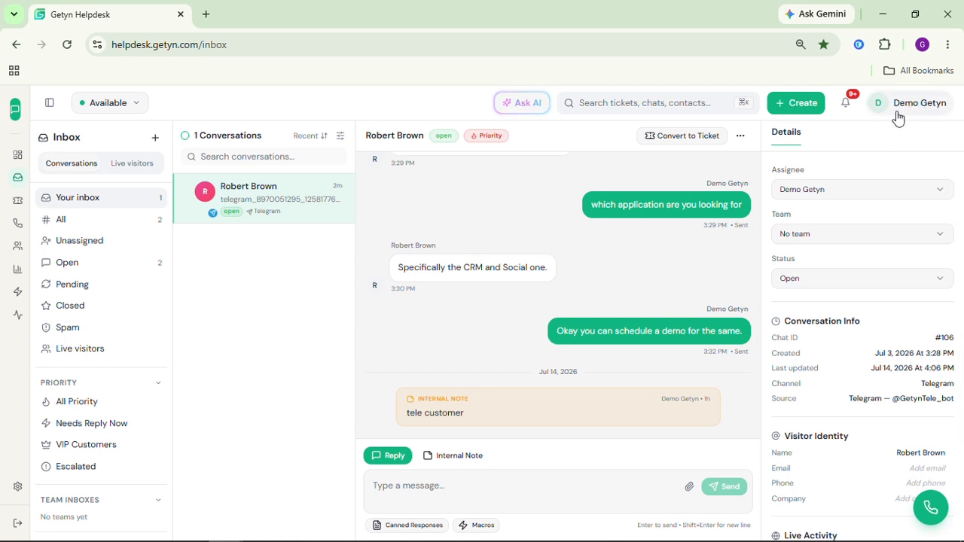
left_click(301, 212)
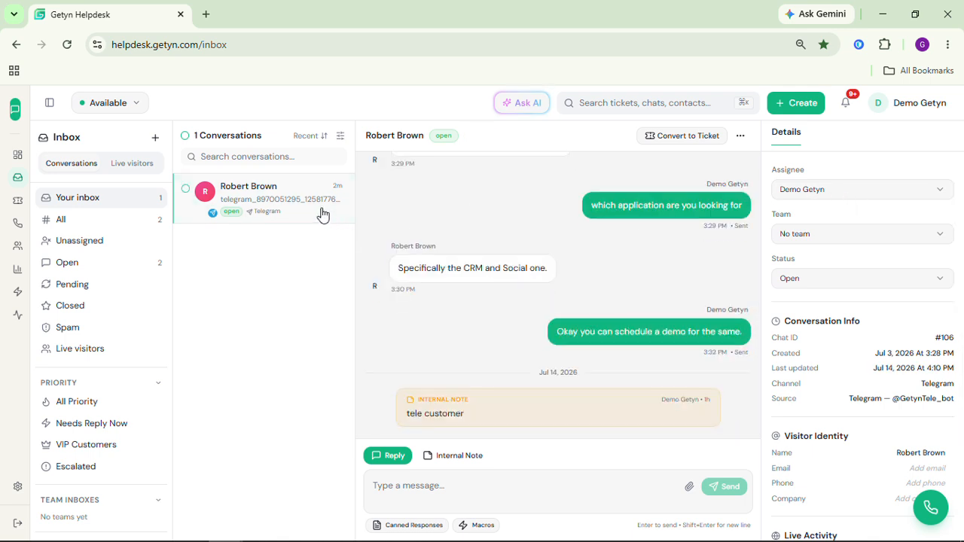
left_click(93, 223)
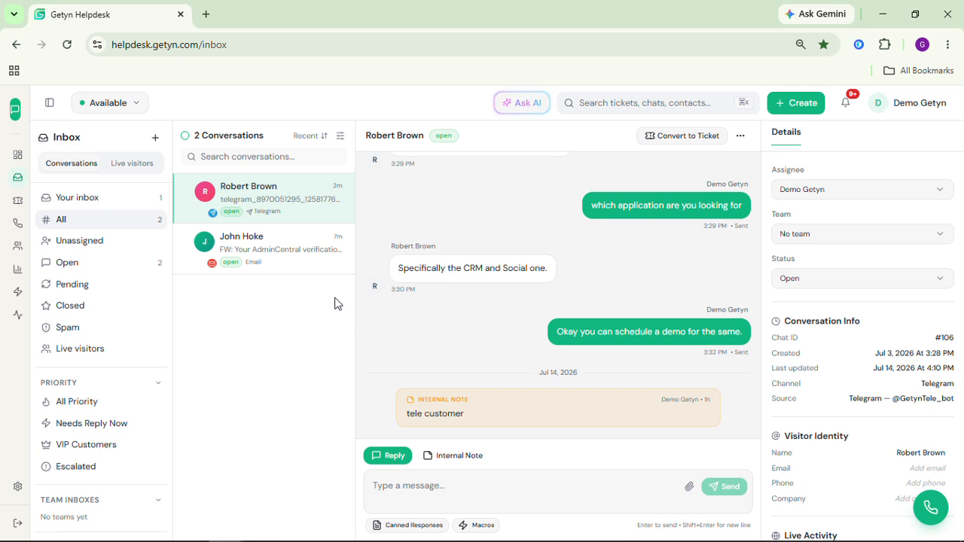
left_click(302, 213)
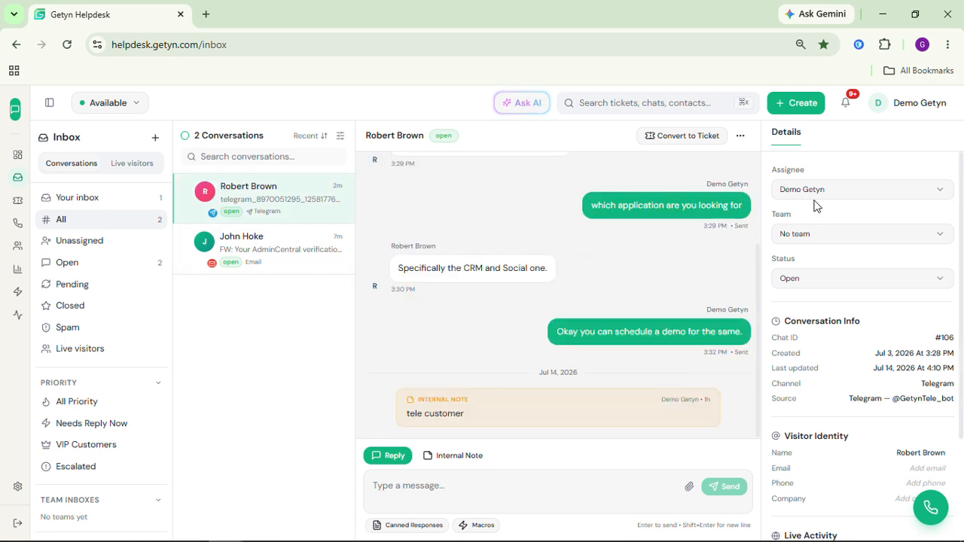
left_click(300, 264)
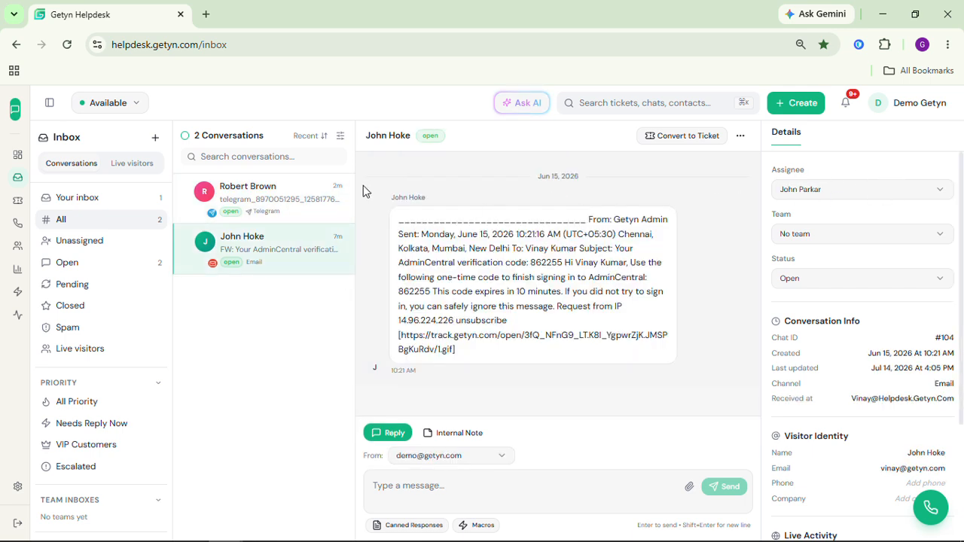
left_click(319, 206)
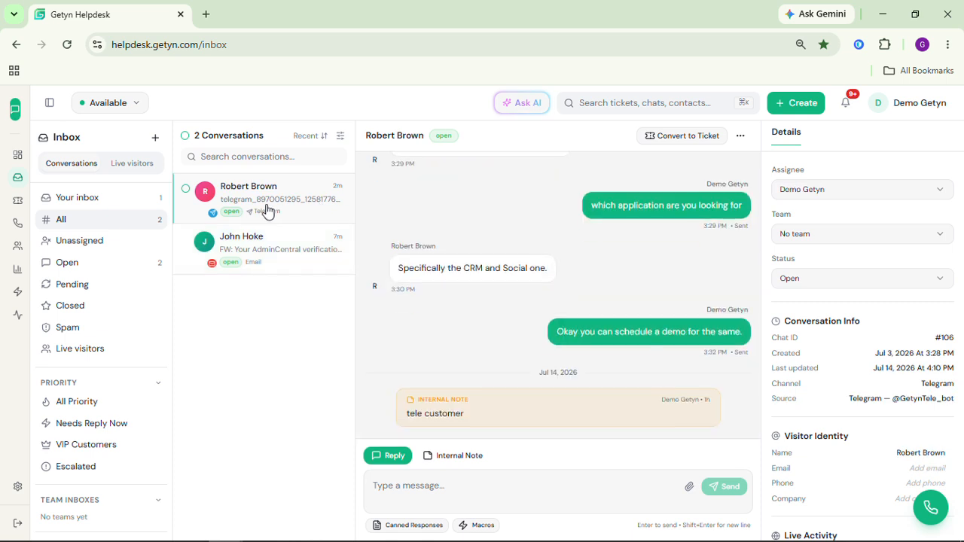
Check the Unassigned and Open folders, and set the Telegram conversation's status to Pending.
left_click(116, 245)
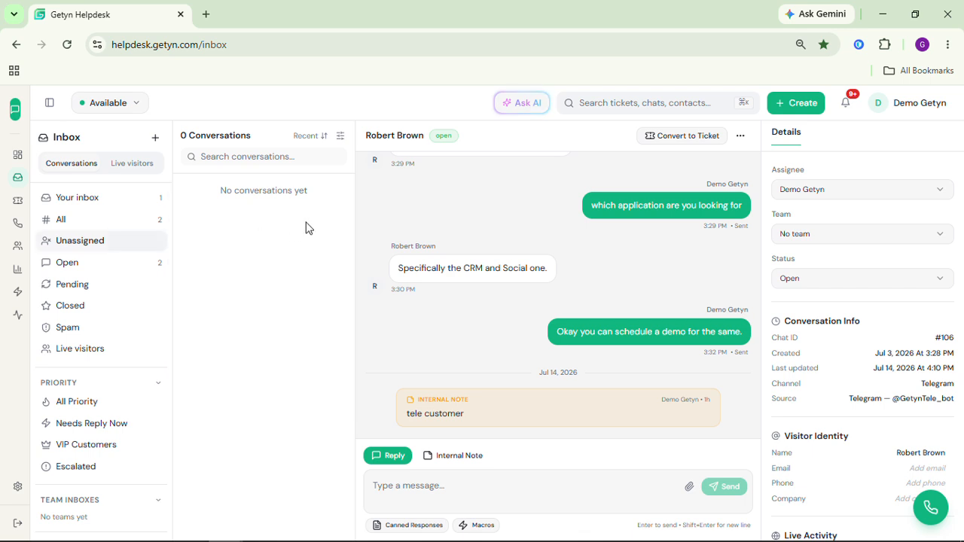
left_click(112, 271)
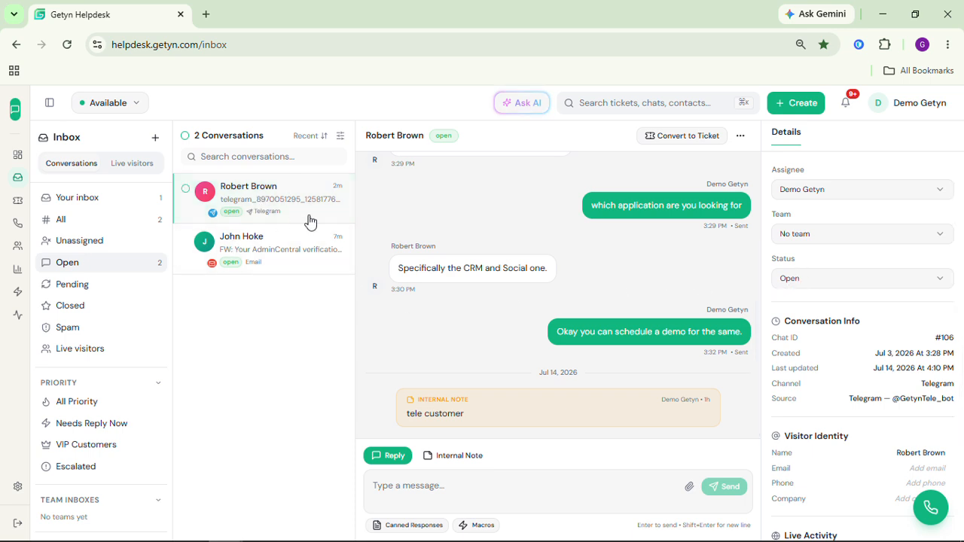
left_click(108, 291)
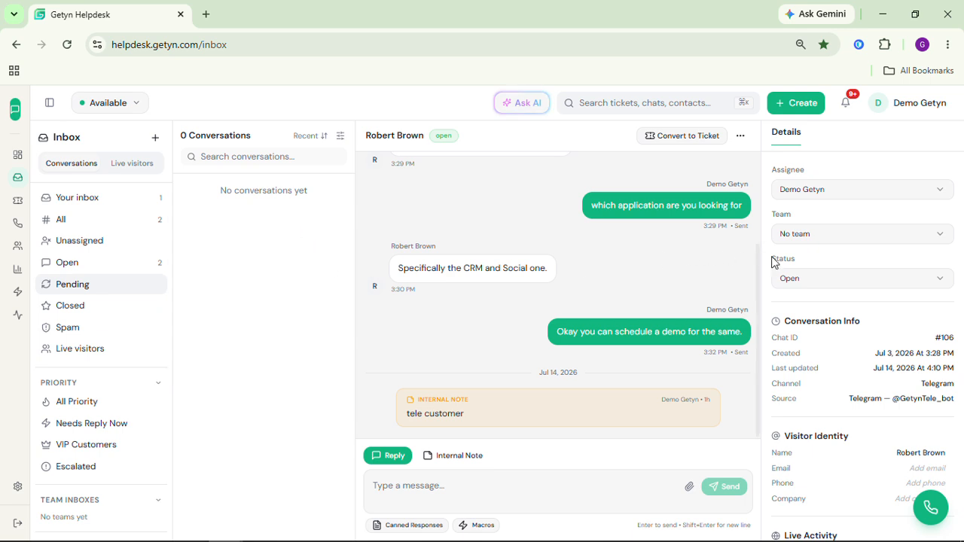
left_click(816, 280)
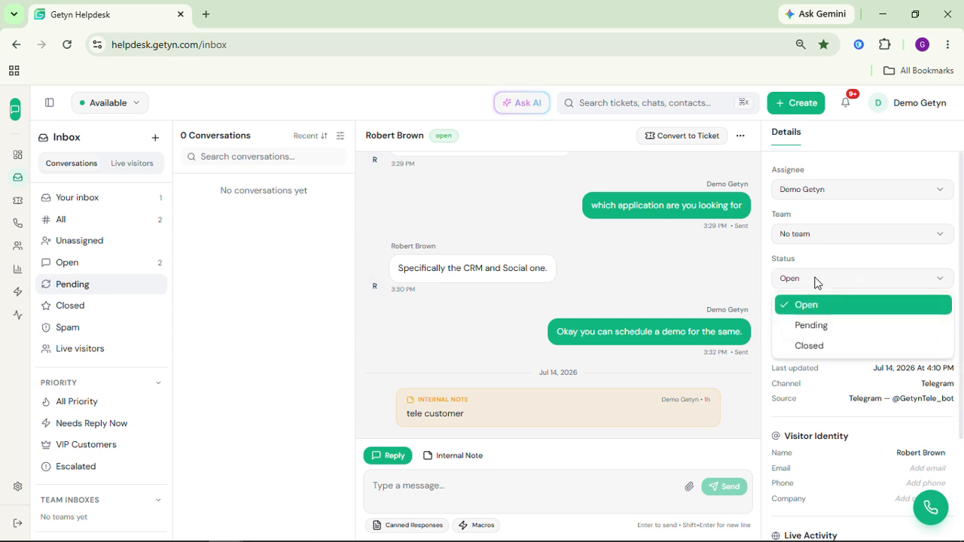
left_click(836, 324)
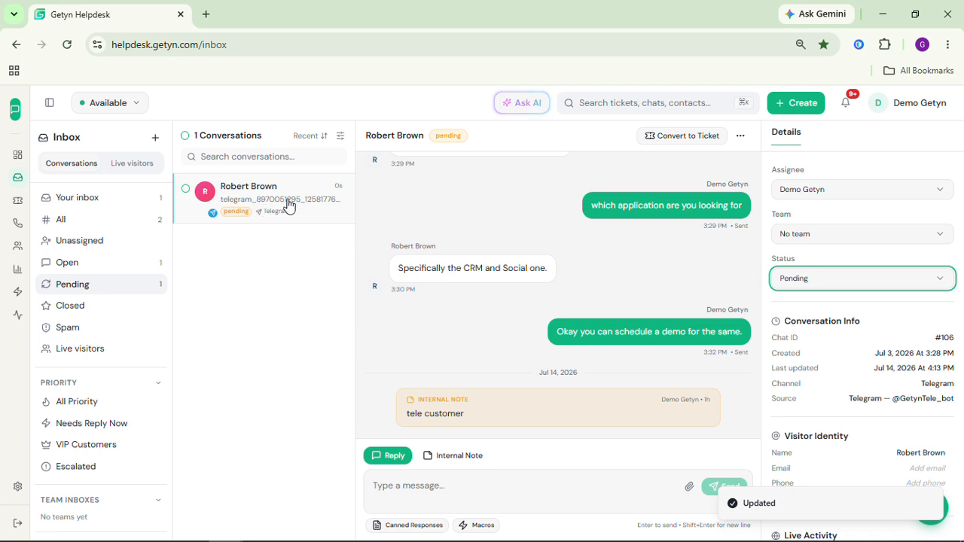
Switch to the Closed folder and set the Telegram conversation's status to Closed.
left_click(98, 309)
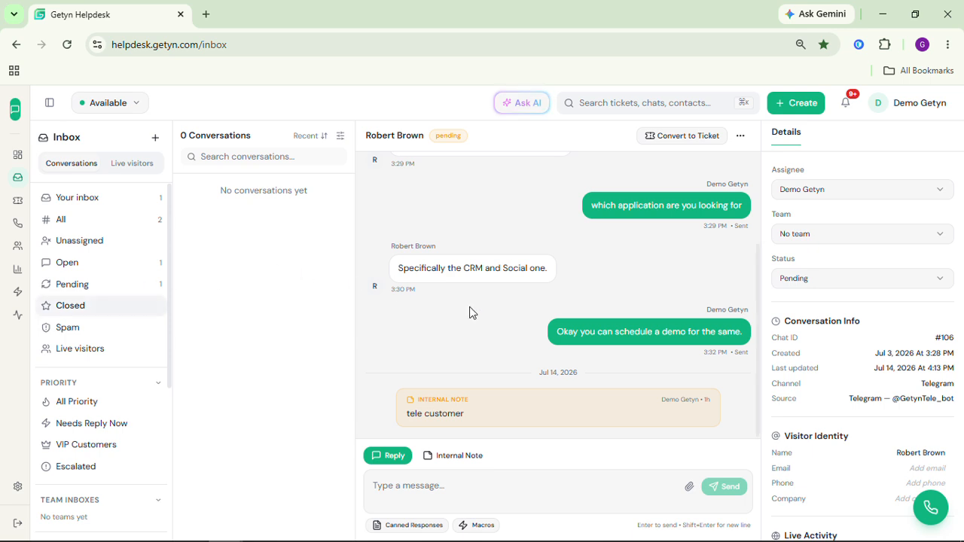
left_click(828, 284)
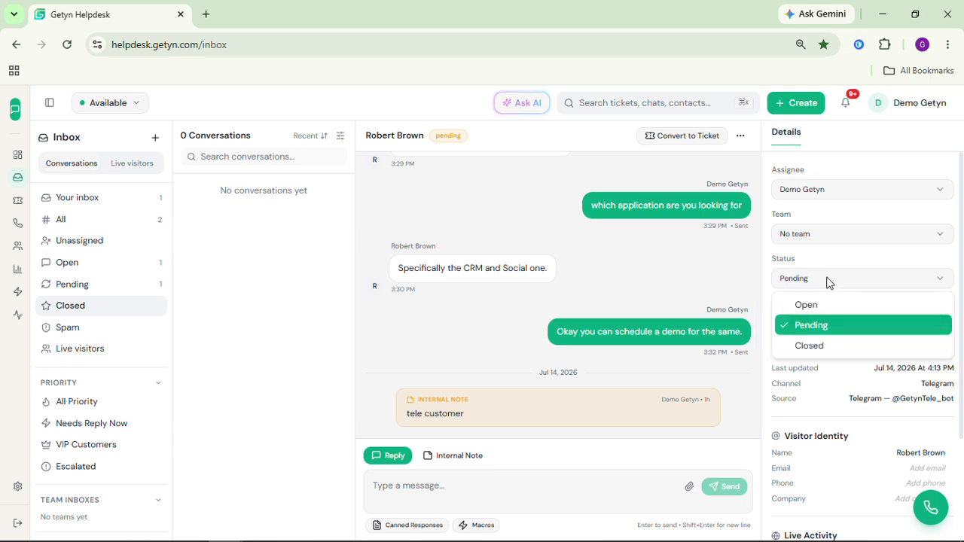
left_click(822, 344)
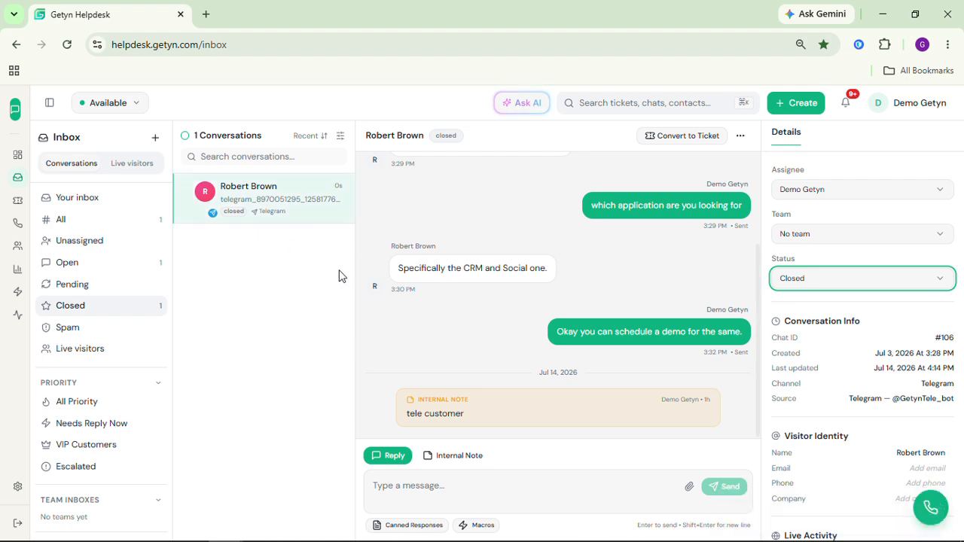
Set the Telegram conversation's status back to Open.
left_click(899, 277)
left_click(832, 304)
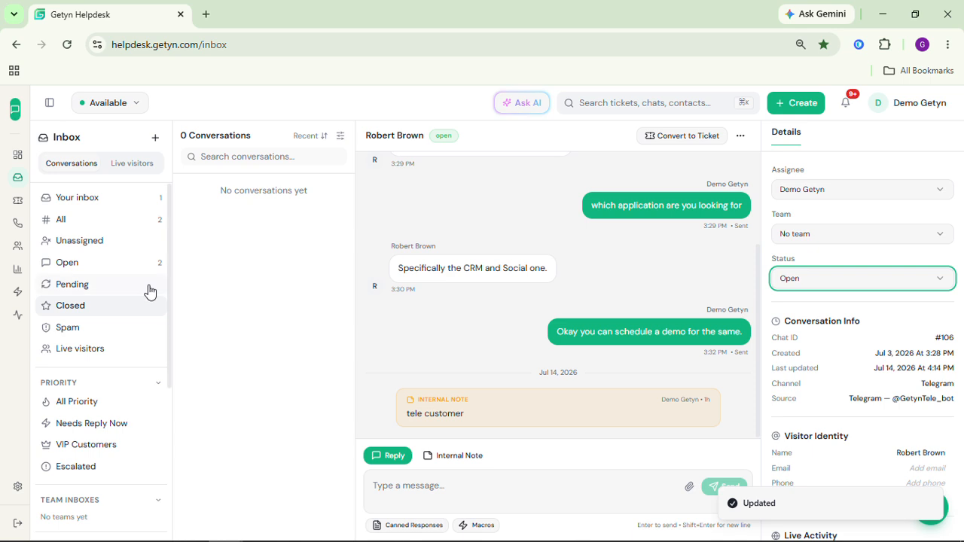
Open the Spam folder and mark the Telegram conversation as spam from the details actions.
left_click(108, 331)
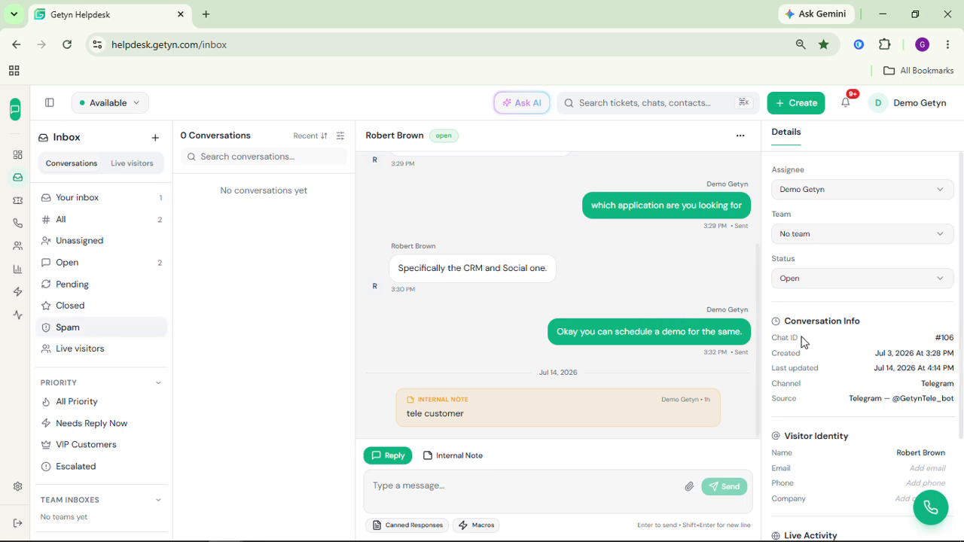
scroll(803, 343, "down", 2)
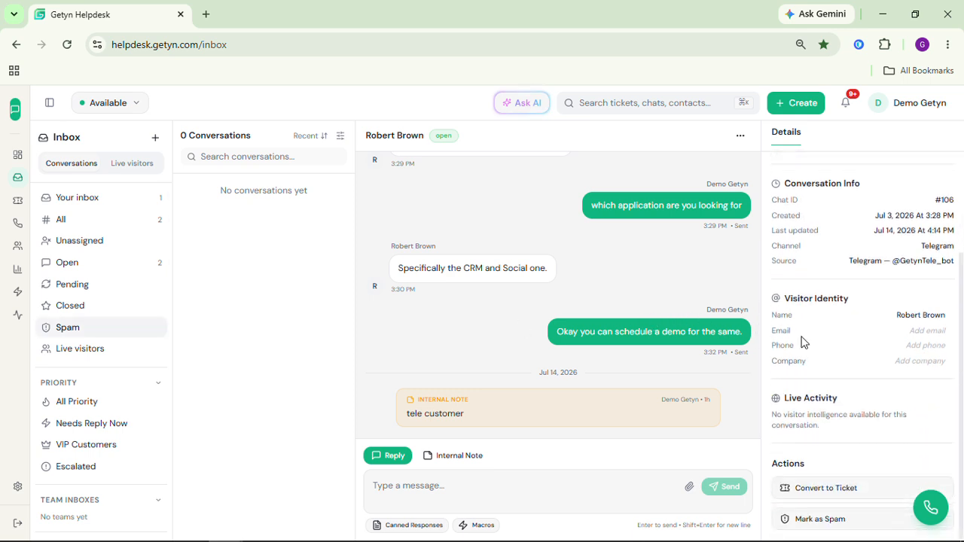
left_click(858, 519)
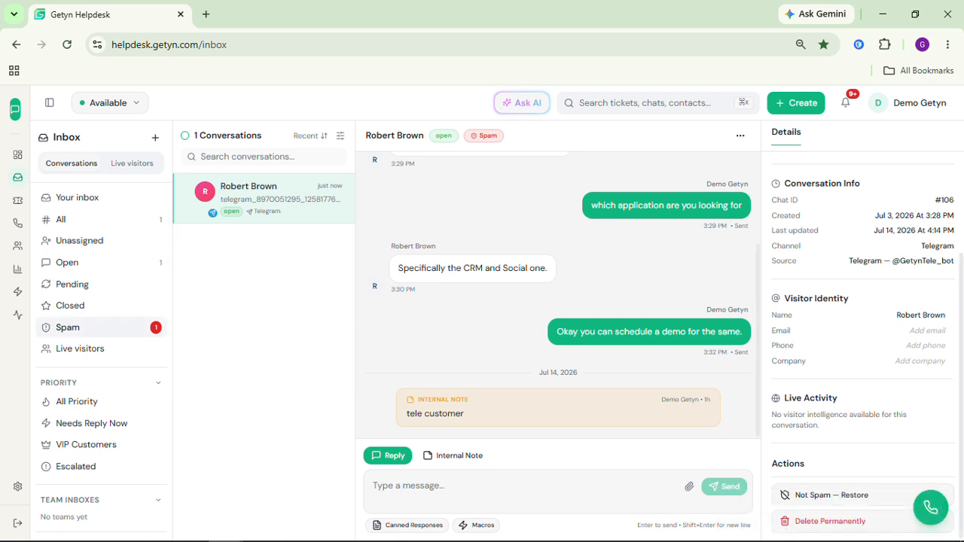
Restore the Telegram conversation from spam with Not Spam — Restore.
left_click(801, 497)
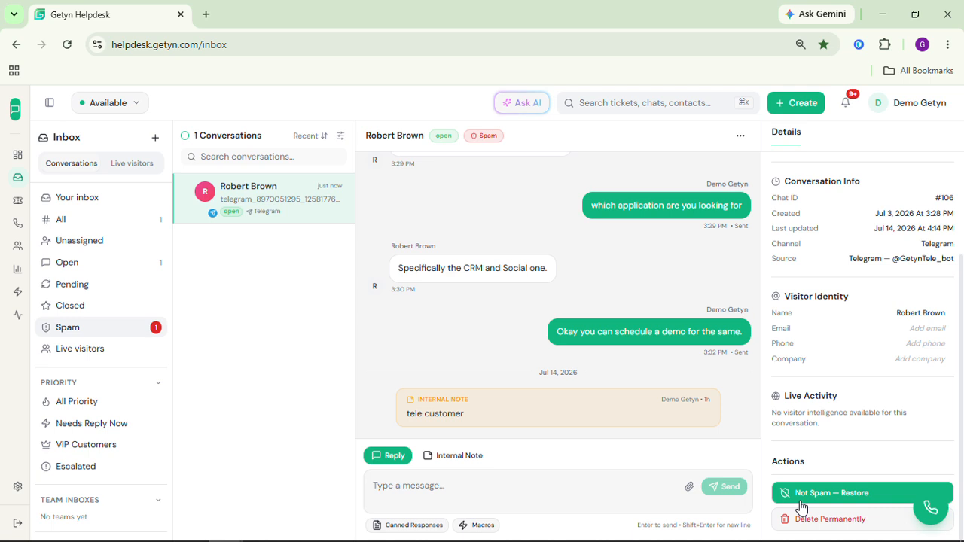
left_click(887, 490)
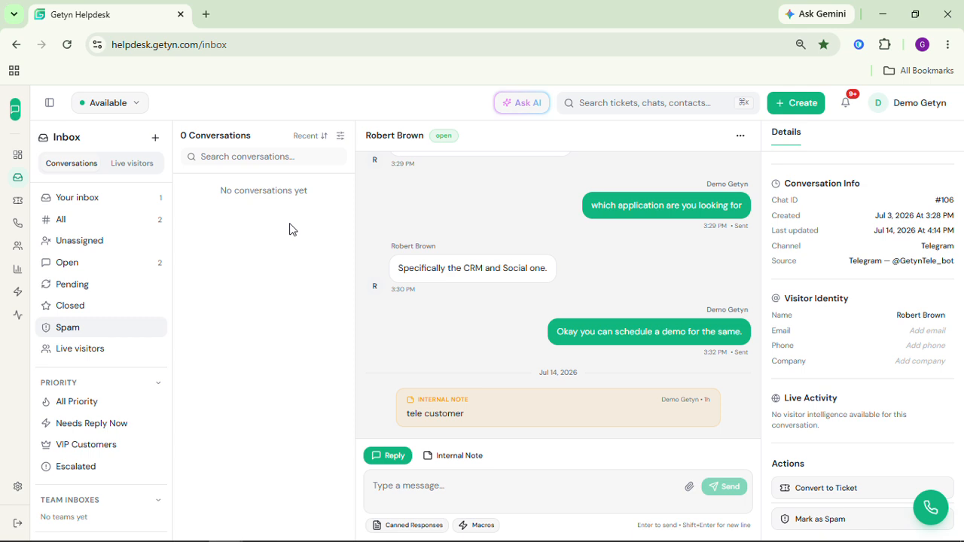
Open the All Priority folder and mark the Telegram conversation as priority from the conversation menu.
left_click(97, 406)
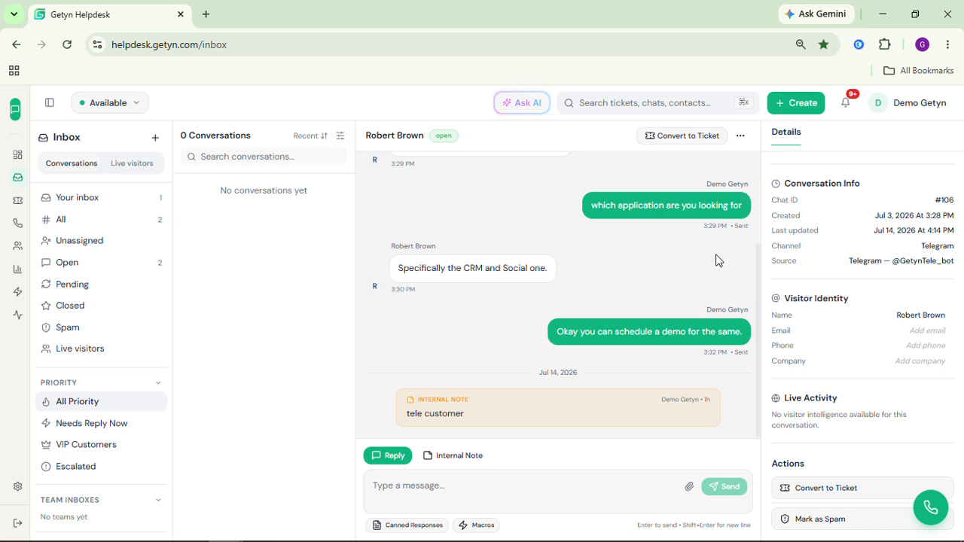
left_click(742, 144)
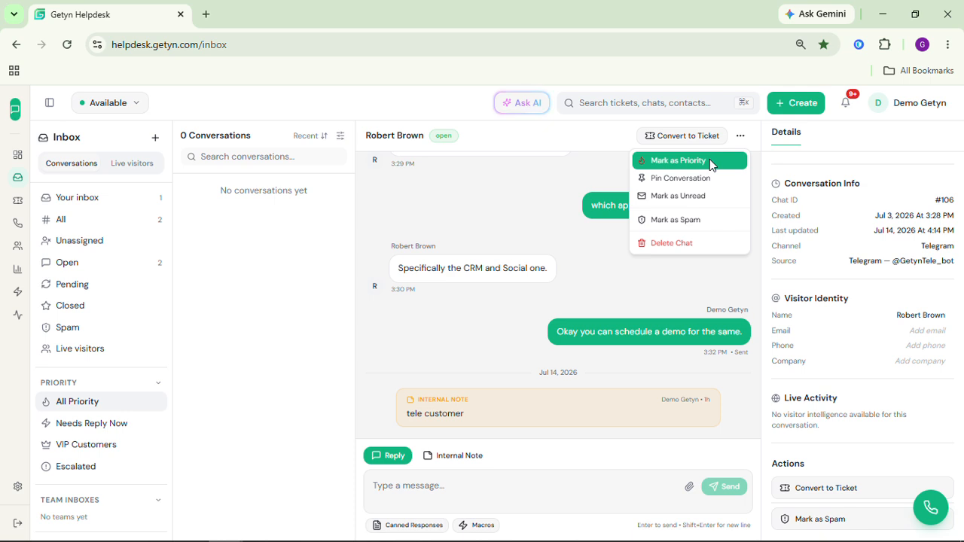
left_click(710, 159)
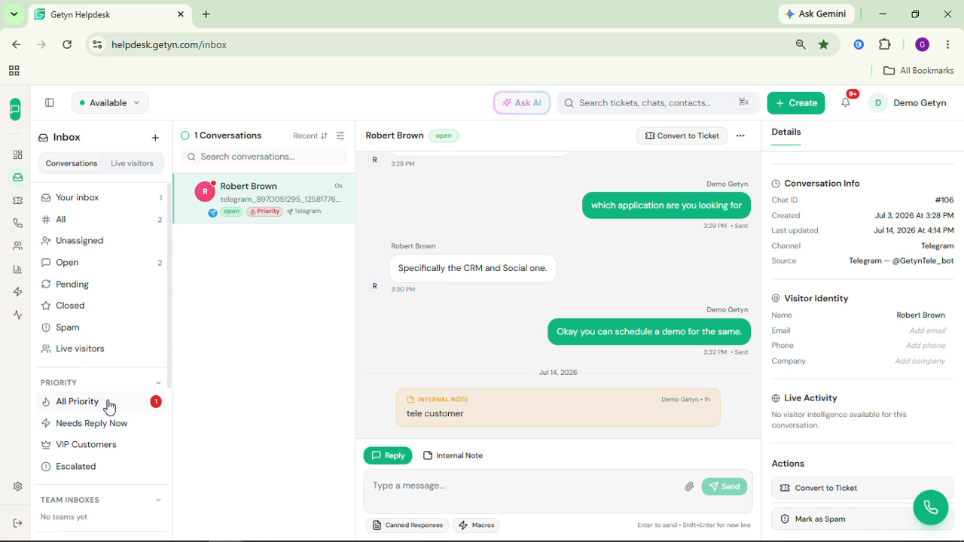
Open Needs Reply Now, then edit the saved view 'my view' and update it.
left_click(89, 427)
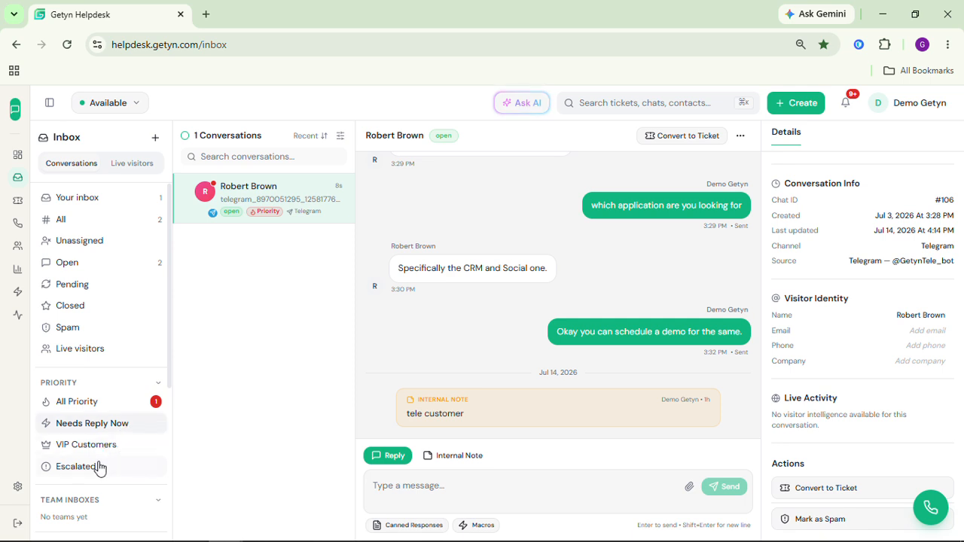
scroll(127, 455, "down", 1)
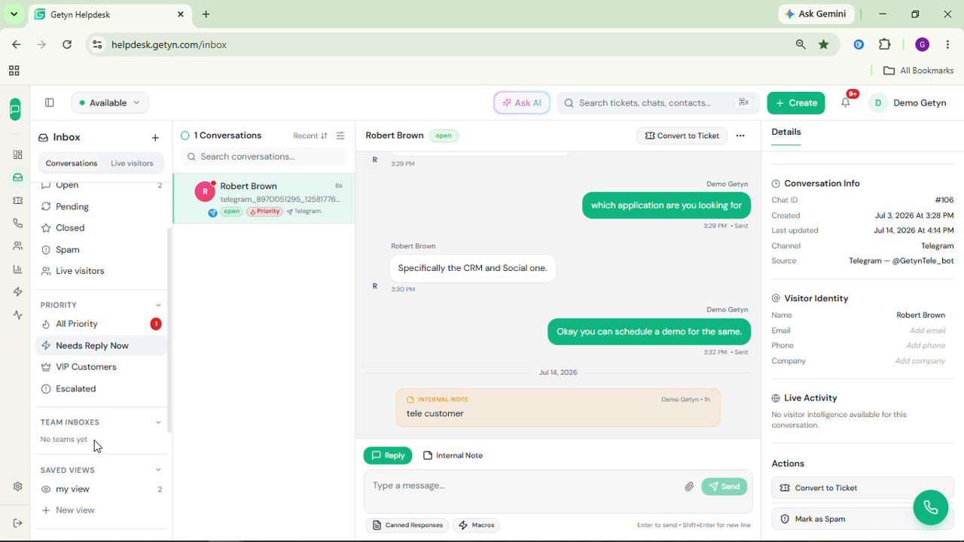
scroll(116, 443, "down", 2)
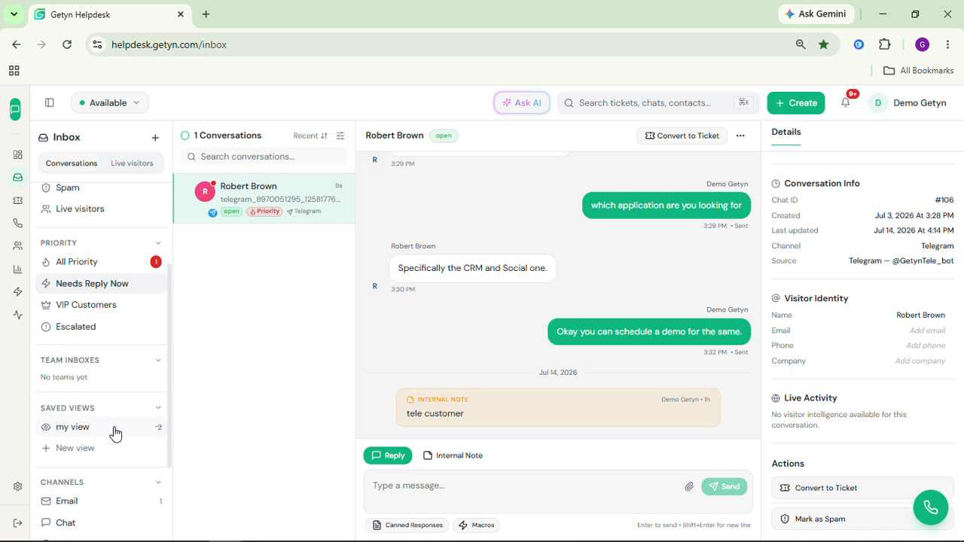
left_click(157, 428)
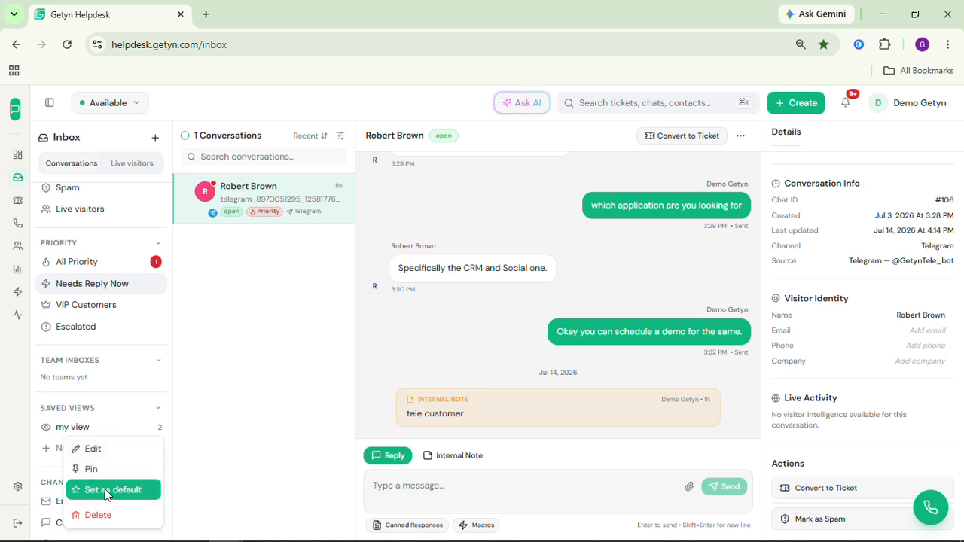
left_click(117, 450)
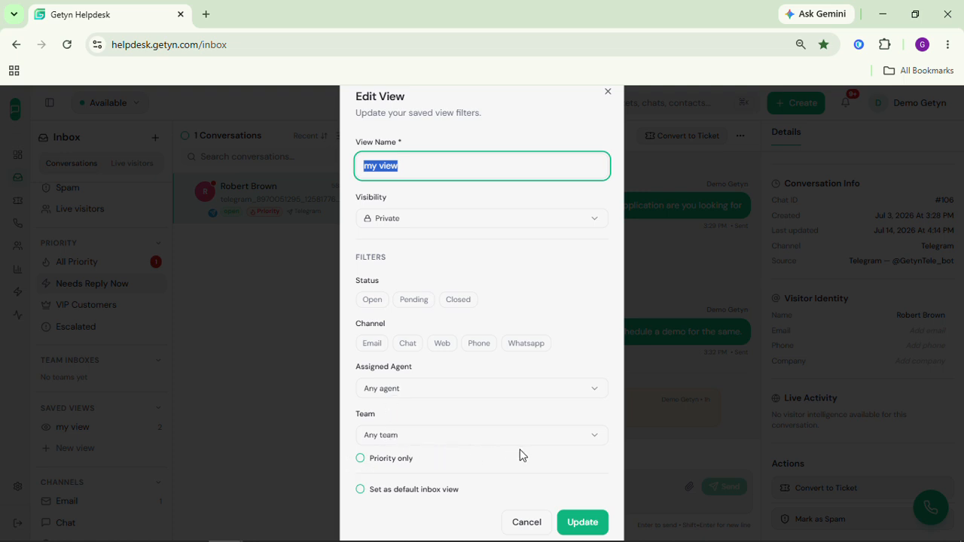
left_click(582, 522)
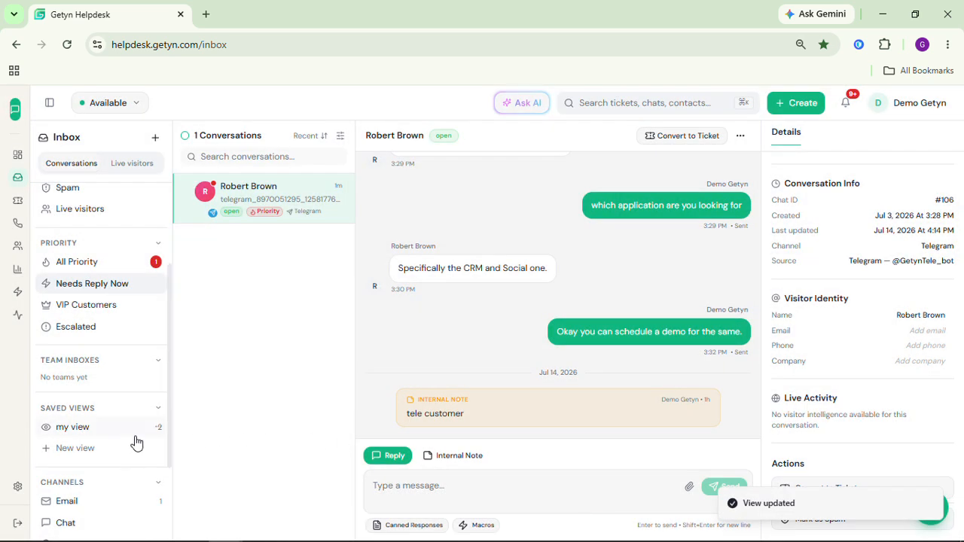
Open the Open folder and scroll through the Telegram conversation's message history.
scroll(137, 444, "down", 2)
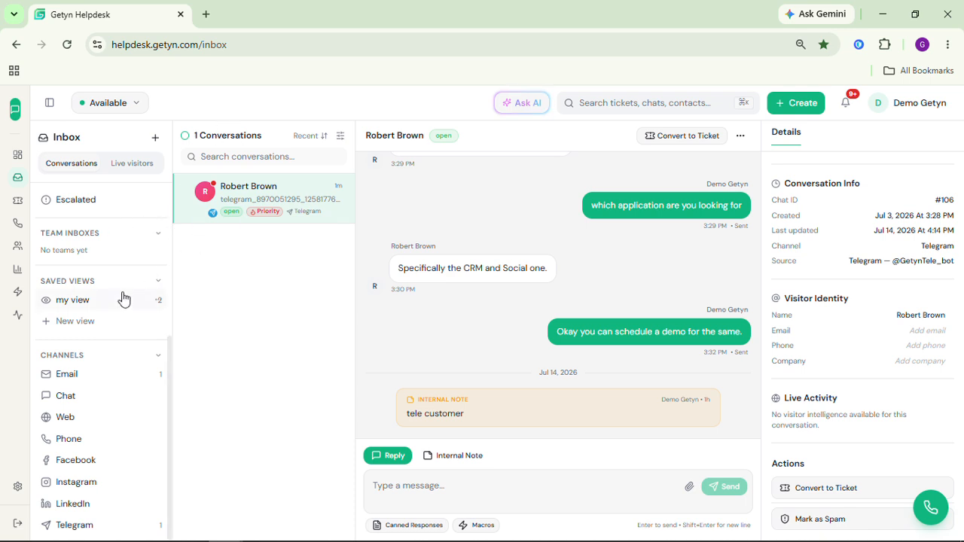
scroll(125, 300, "up", 4)
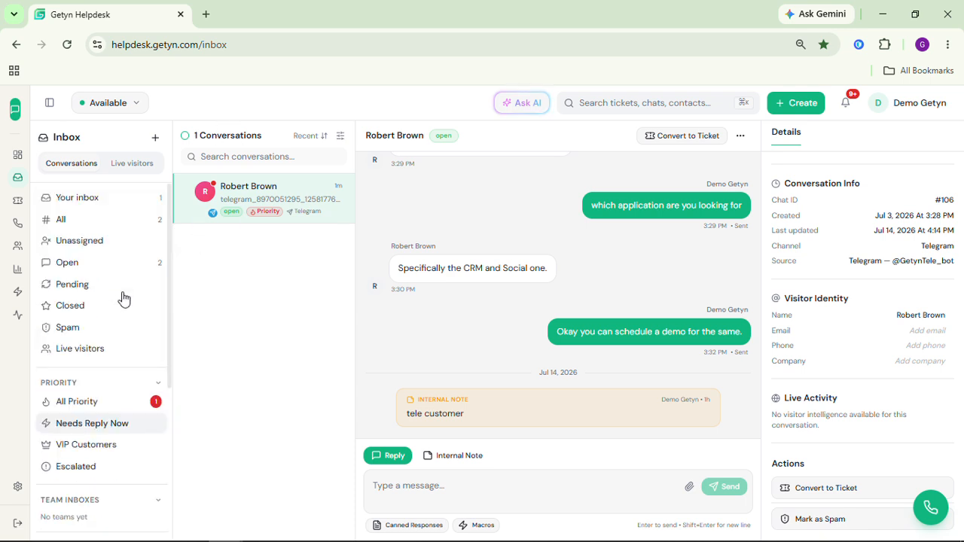
left_click(94, 262)
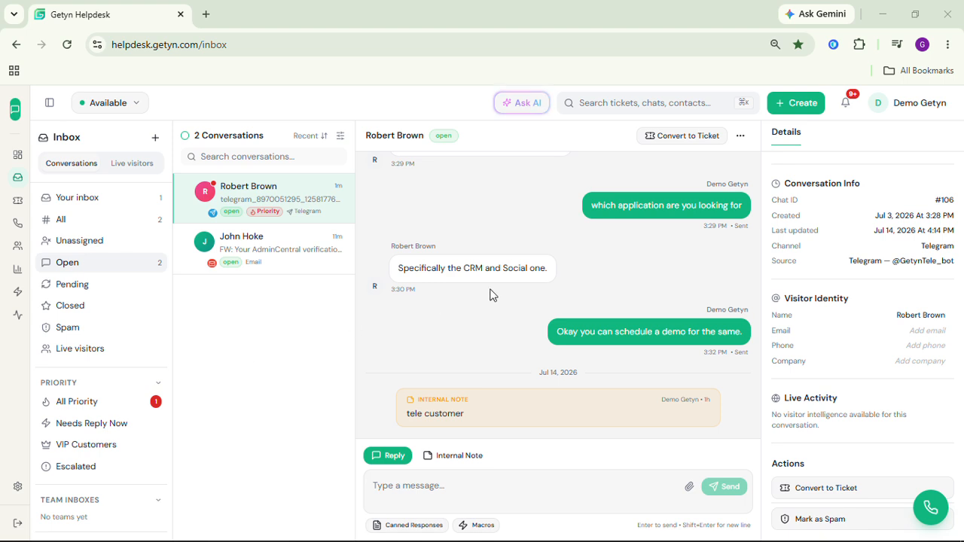
scroll(558, 286, "up", 1)
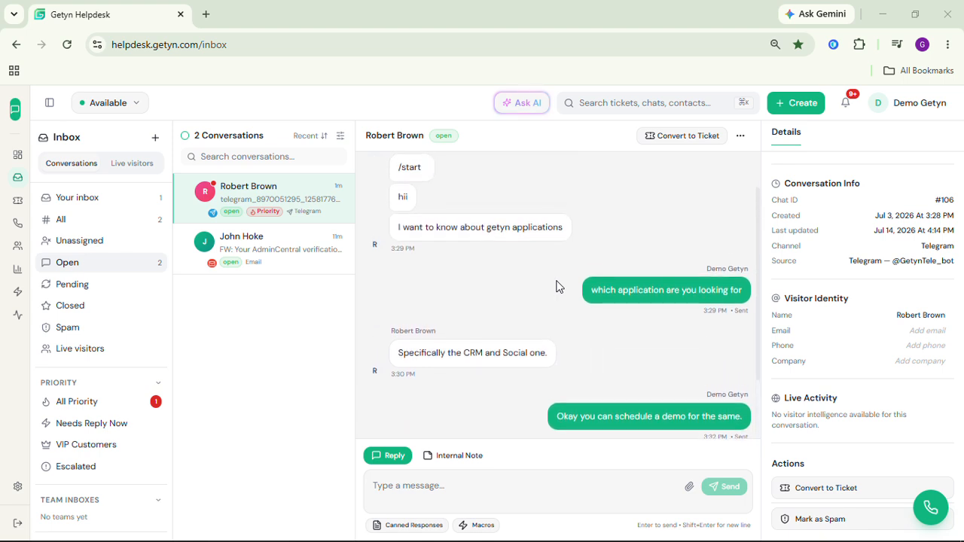
scroll(557, 286, "down", 1)
scroll(558, 286, "down", 1)
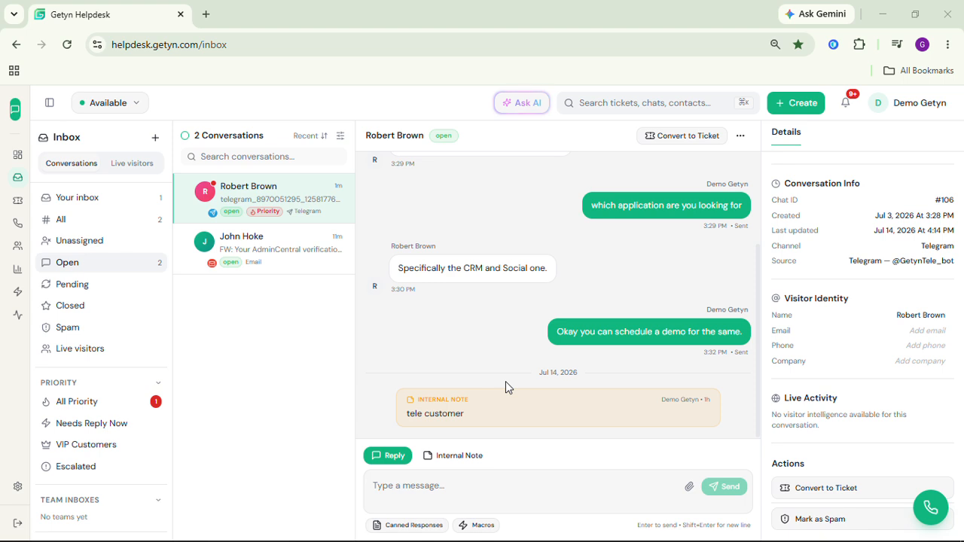
Switch the message composer for the Telegram conversation from Reply to Internal Note mode.
left_click(383, 487)
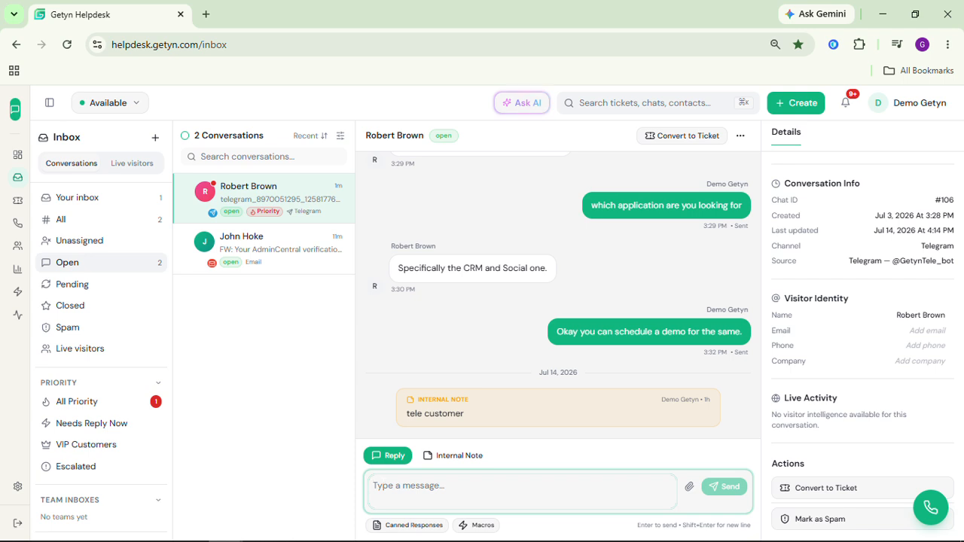
left_click(453, 456)
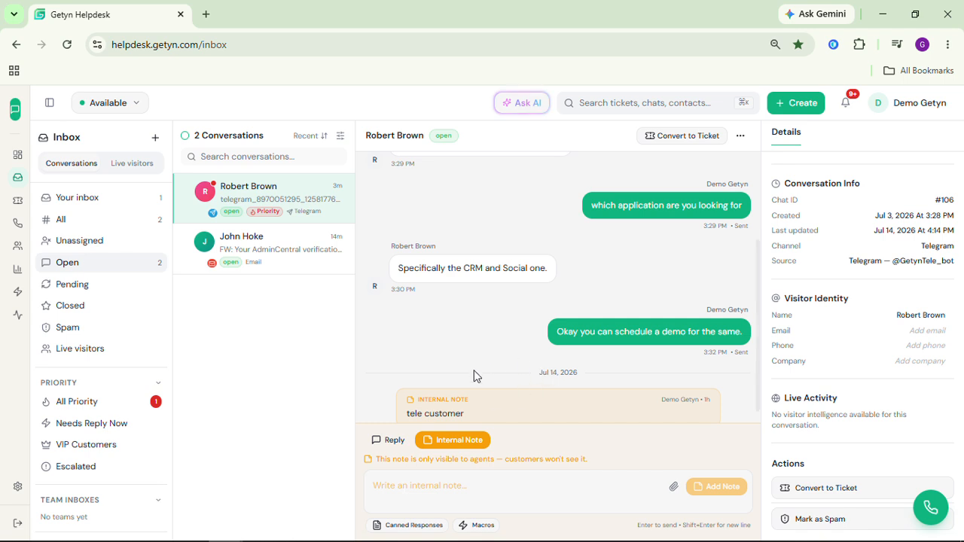
scroll(529, 371, "down", 1)
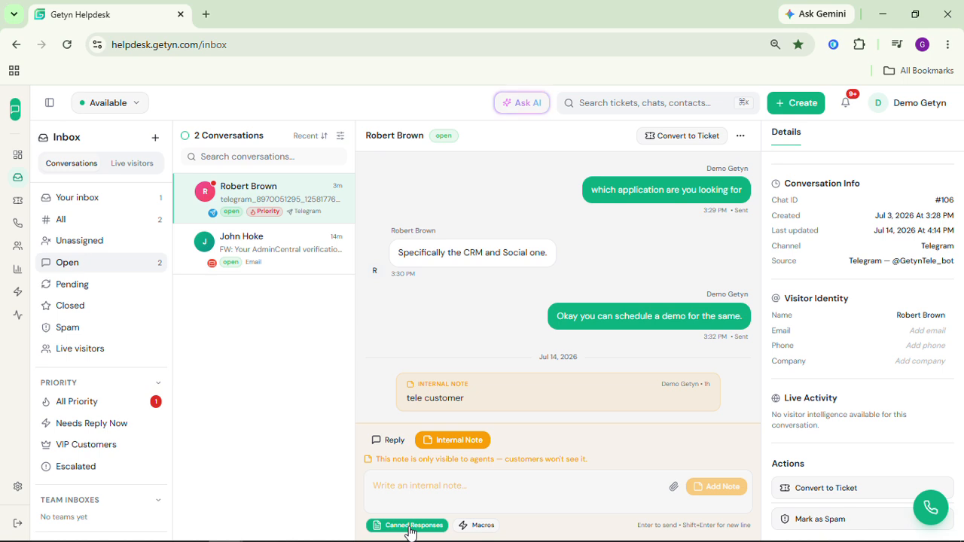
left_click(465, 528)
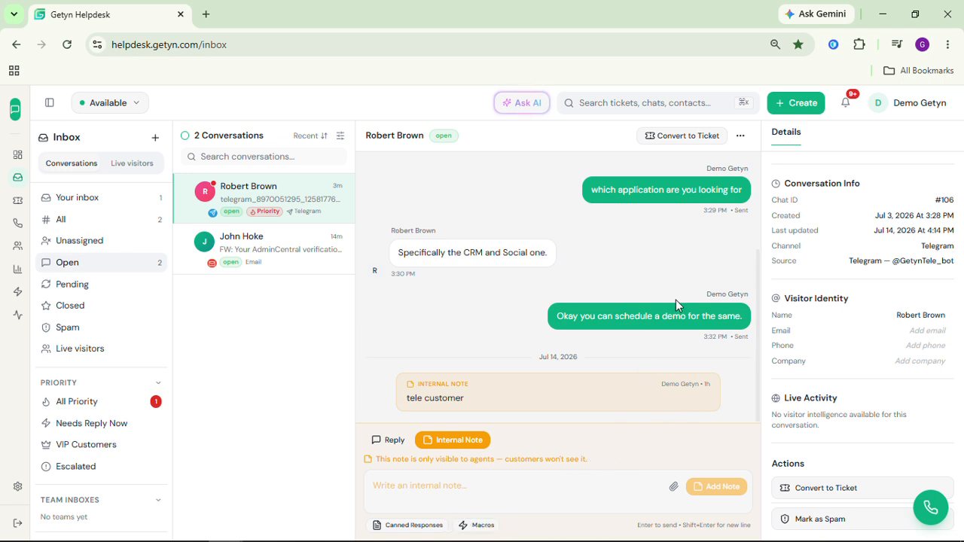
Open the Assignee, Team and Status dropdowns in the details panel and close each without changing them.
scroll(829, 248, "up", 2)
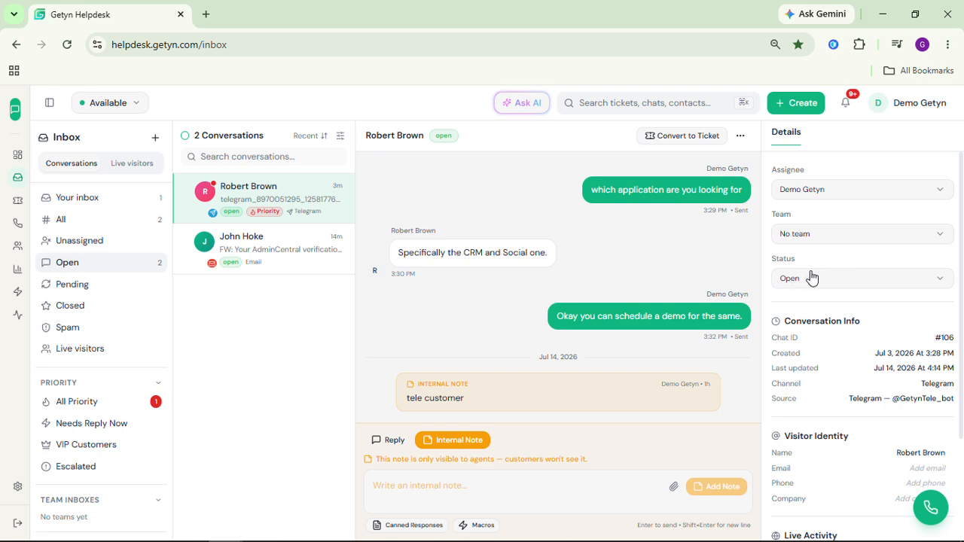
left_click(859, 192)
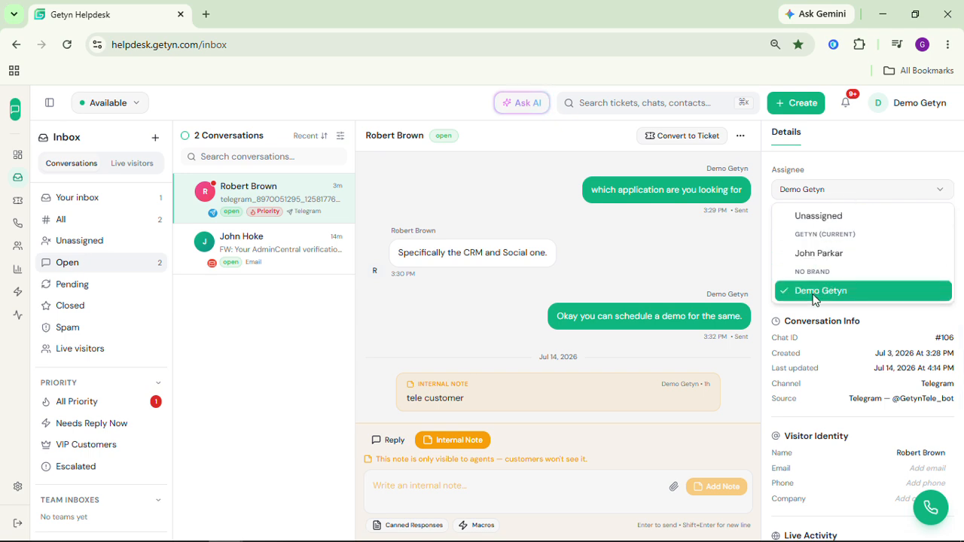
left_click(942, 190)
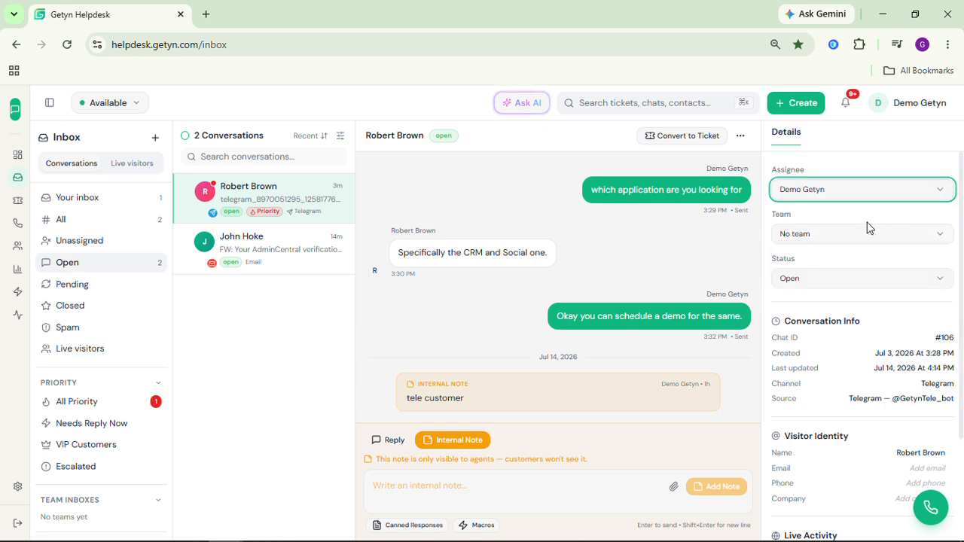
left_click(917, 235)
left_click(916, 235)
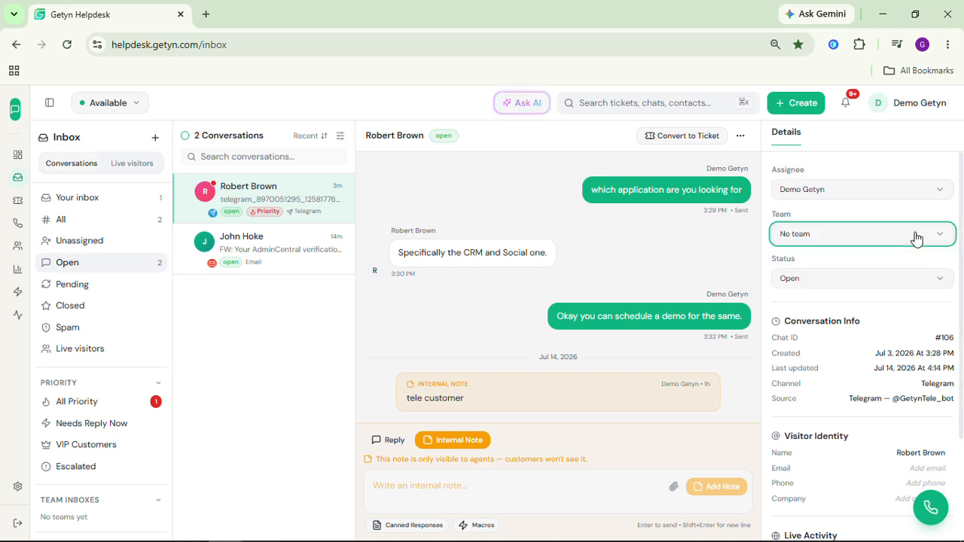
left_click(872, 280)
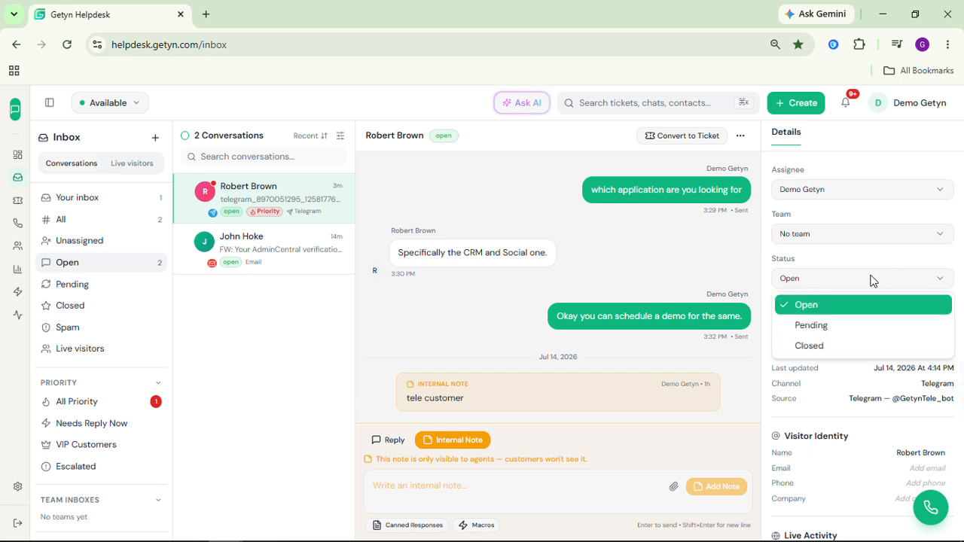
left_click(872, 280)
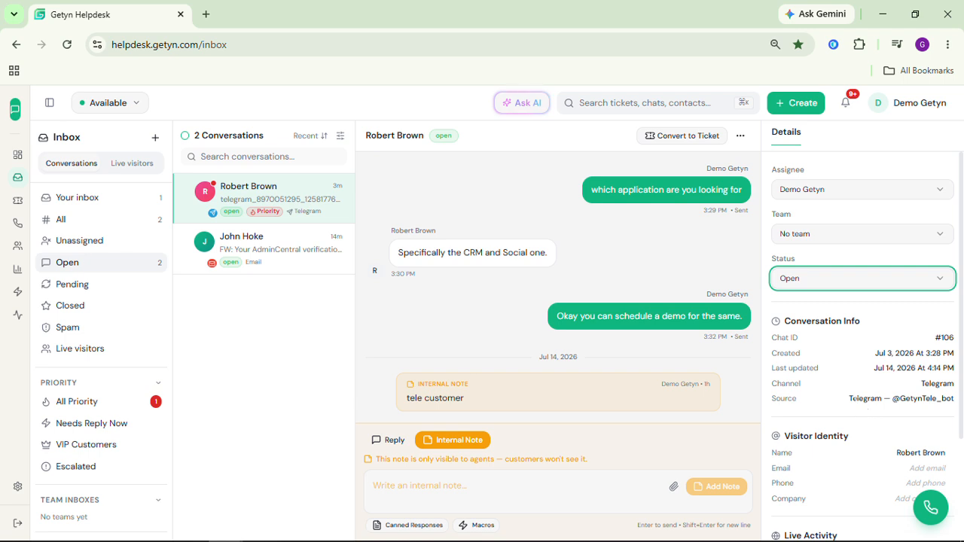
Open the Convert to Ticket dialog from the Actions section and from the conversation header, closing it each time.
scroll(843, 399, "down", 1)
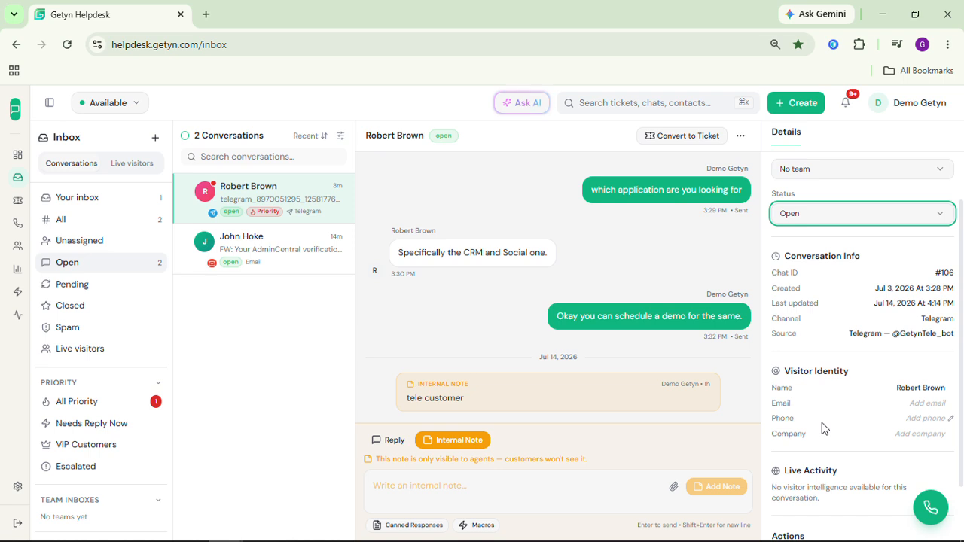
scroll(822, 423, "down", 2)
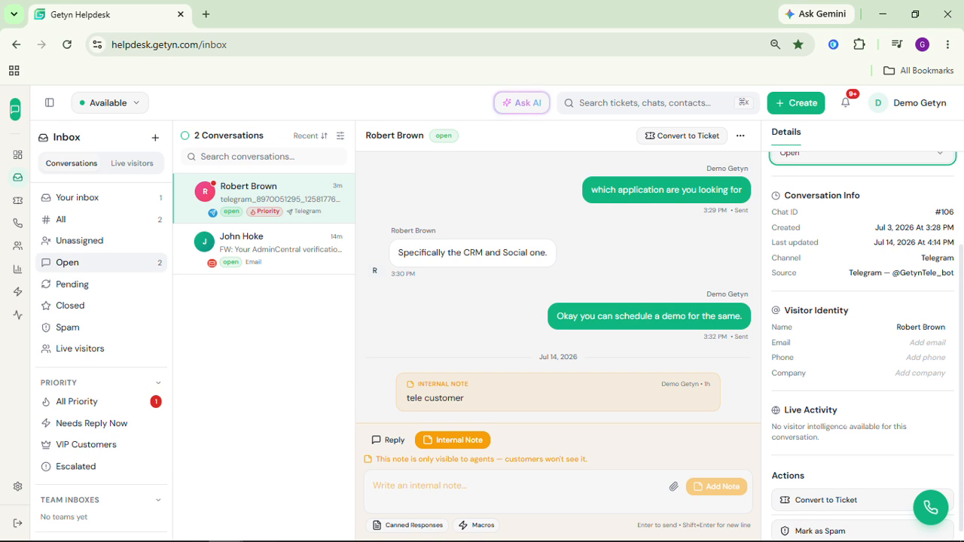
scroll(847, 437, "down", 1)
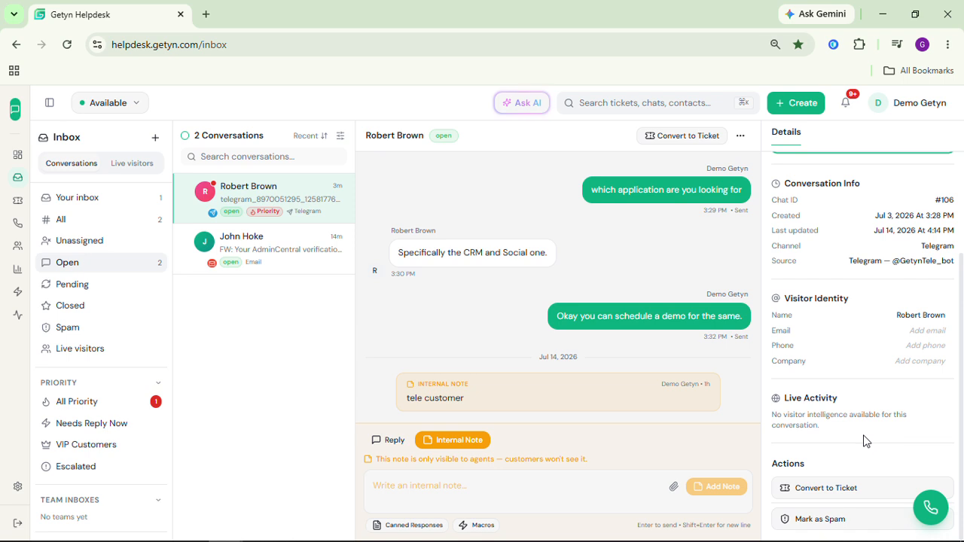
left_click(834, 489)
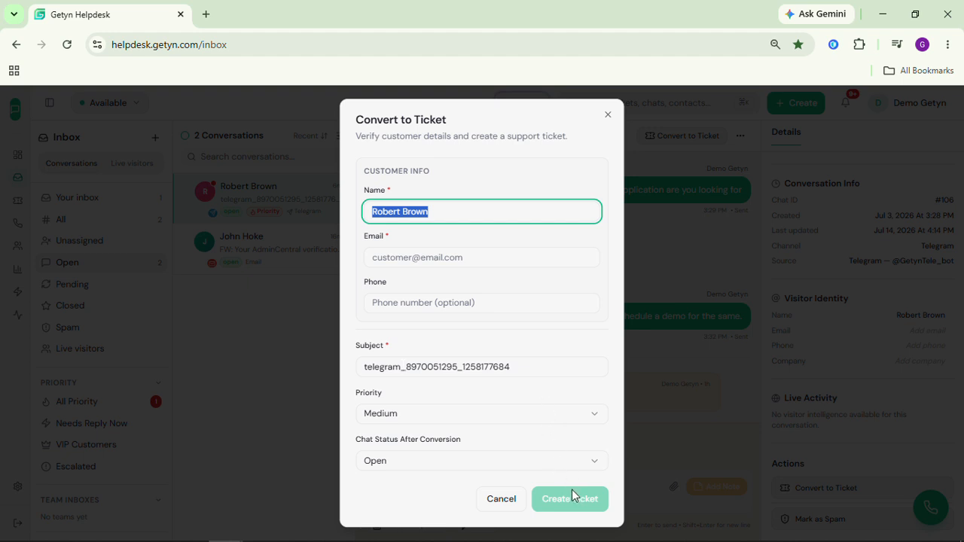
left_click(608, 116)
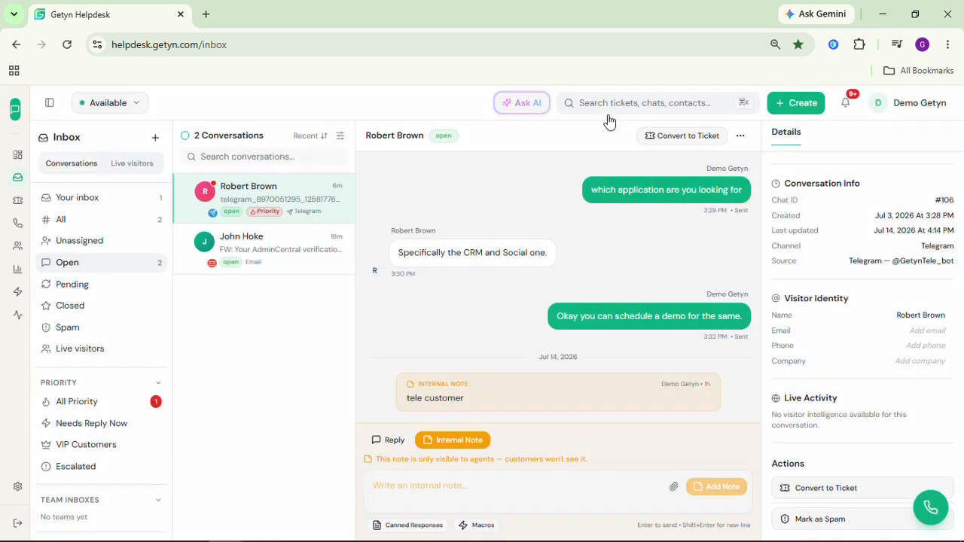
left_click(681, 143)
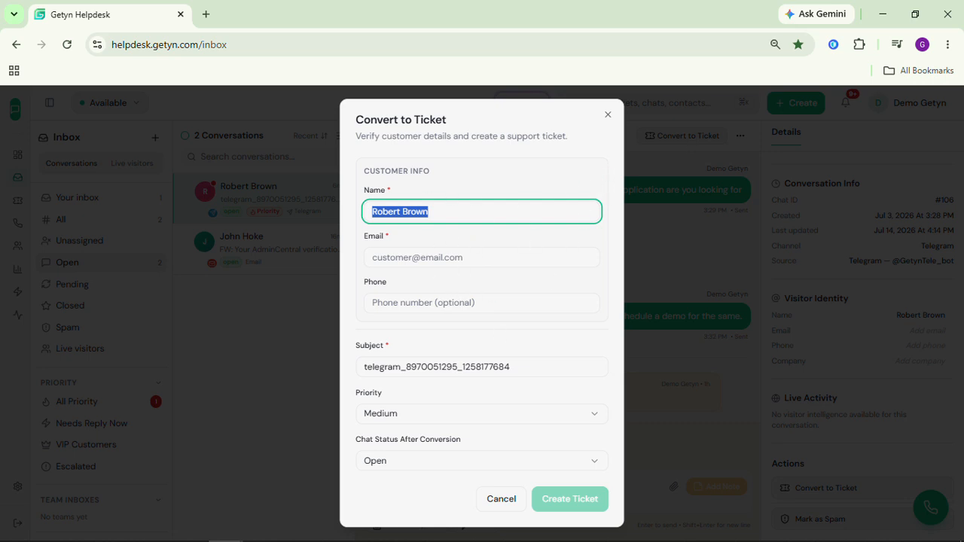
left_click(607, 116)
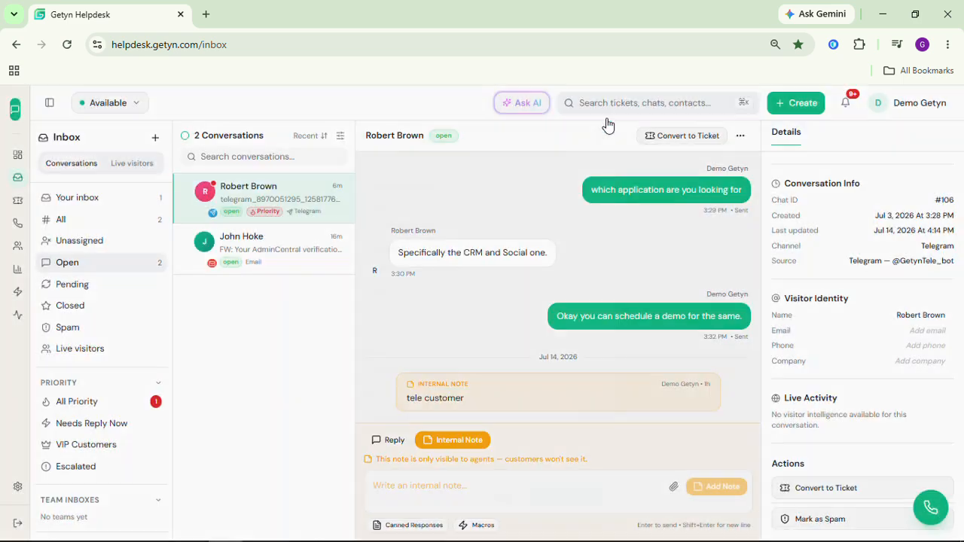
Open the conversation's options menu and dismiss it without choosing an action.
left_click(741, 139)
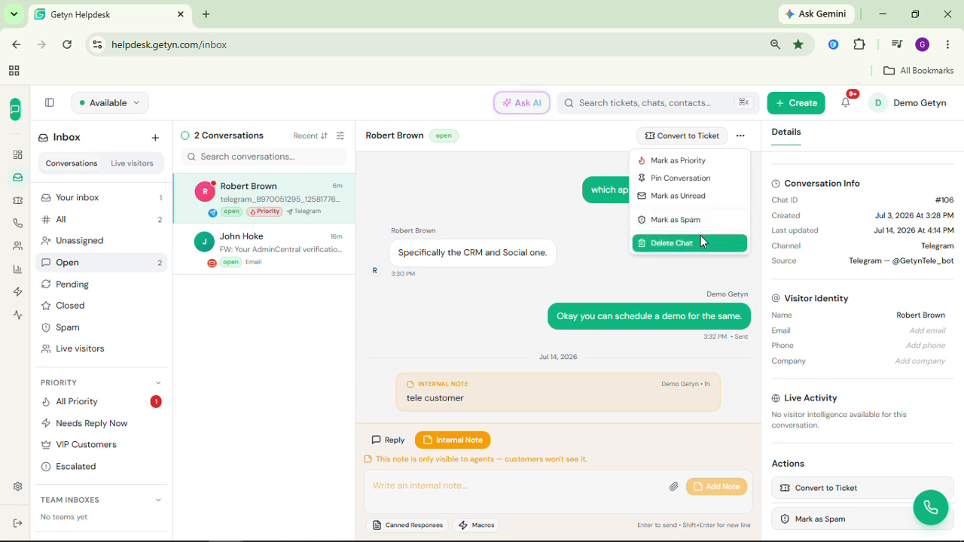
left_click(554, 216)
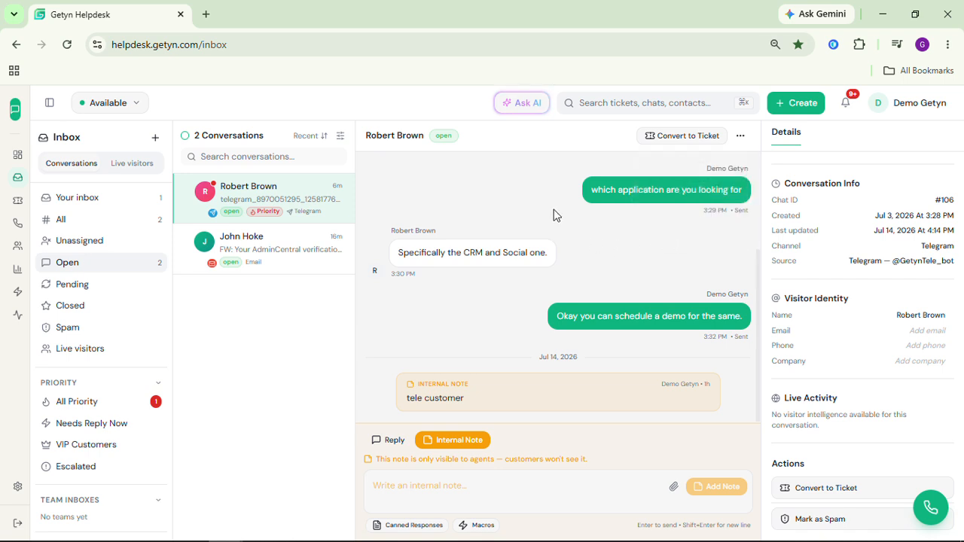